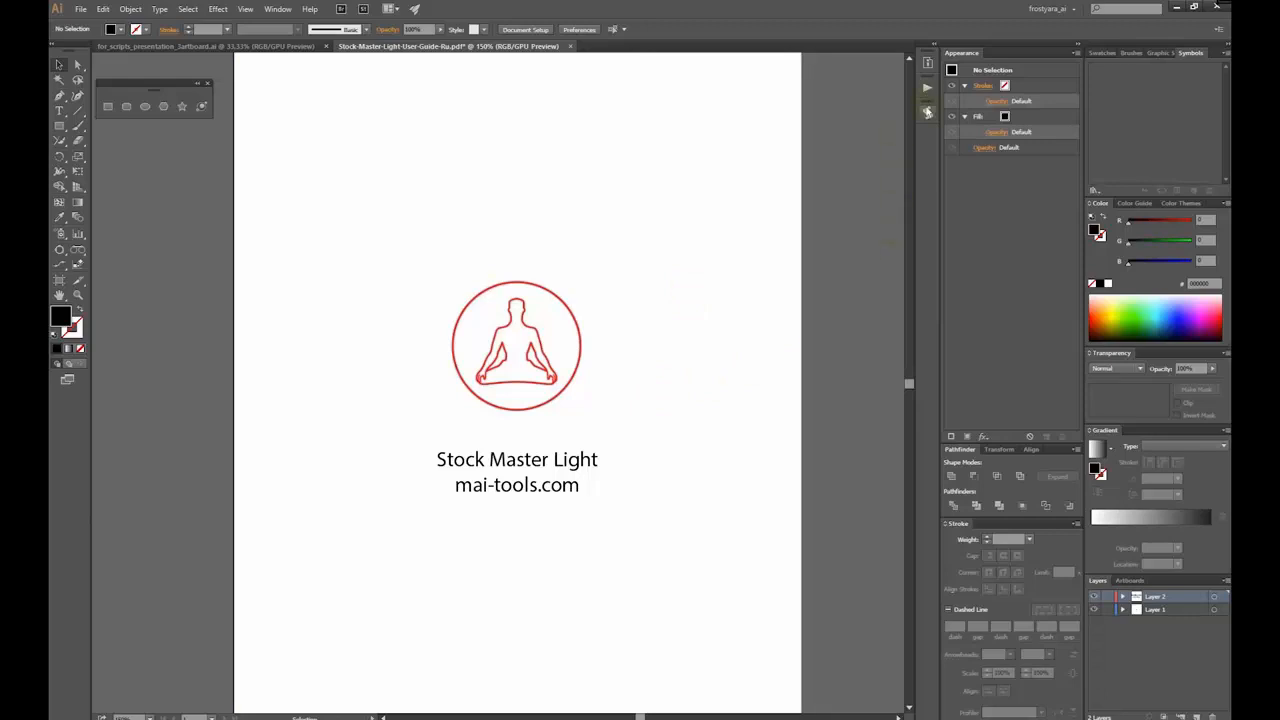
Run StockMasterLight_v8.jsx from the JSX Launcher, accept the unsaved-file warning and review its options.
{"action": "left_click", "coordinate": [927, 113]}
{"action": "left_click", "coordinate": [857, 303]}
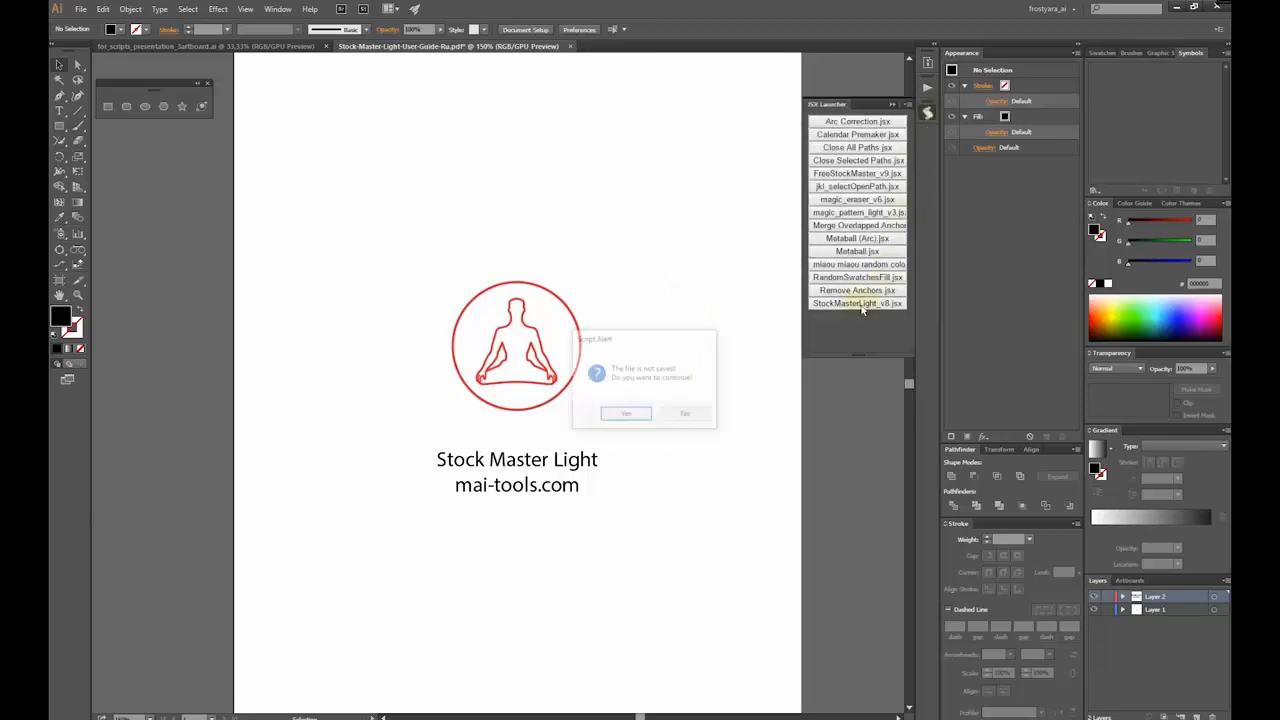
{"action": "left_click", "coordinate": [625, 414]}
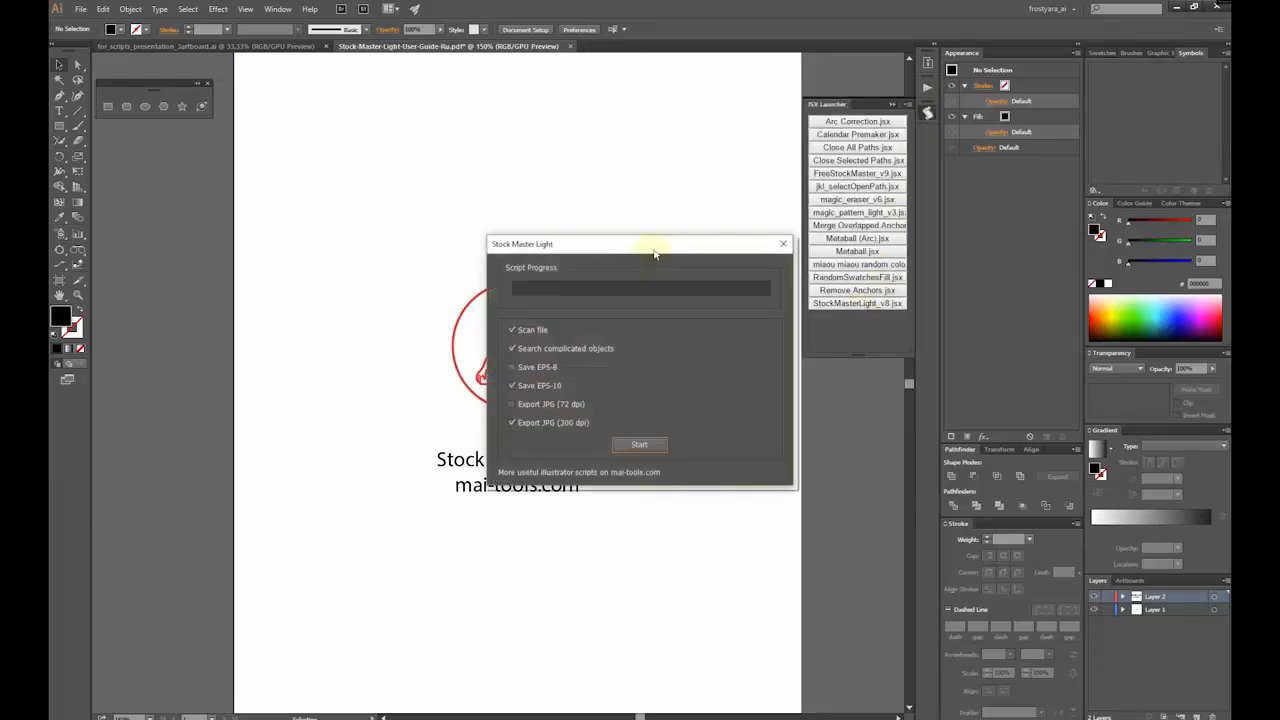
{"action": "left_click_drag", "start_coordinate": [651, 251], "coordinate": [683, 431]}
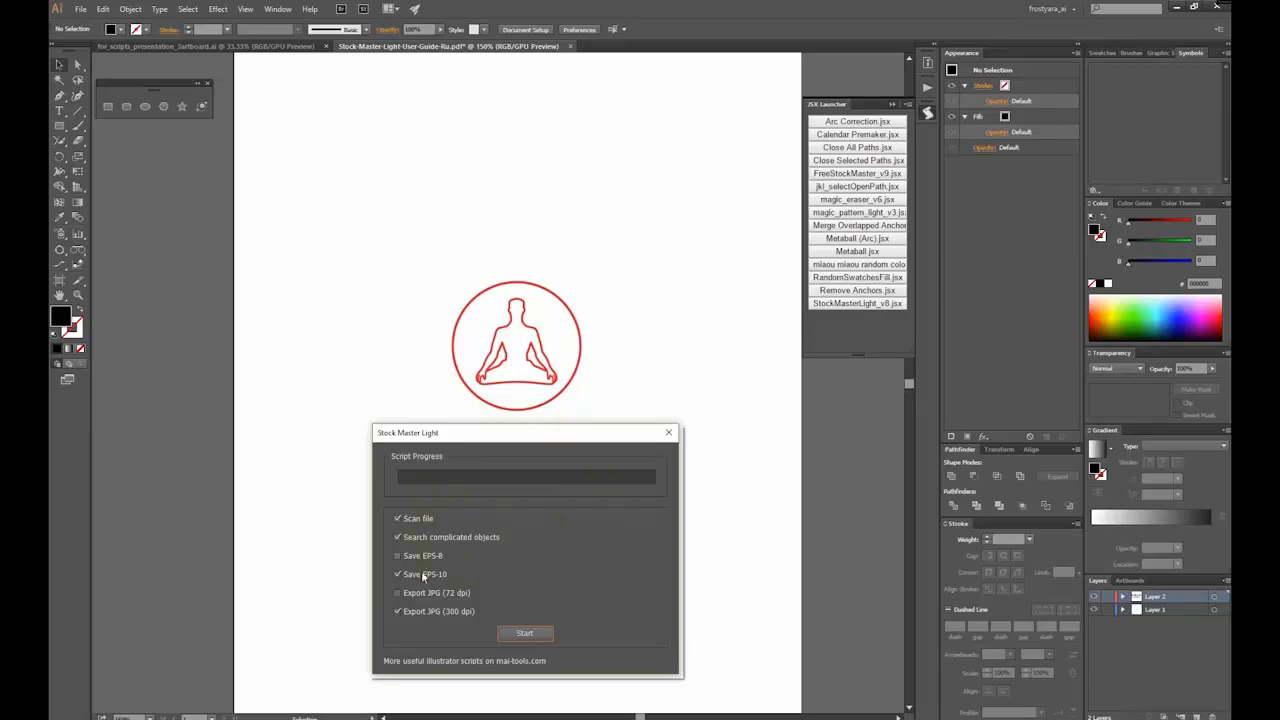
Dismiss the script options and switch to for_scripts_presentation_3artboard.ai, panning across its artboards.
{"action": "left_click", "coordinate": [669, 432]}
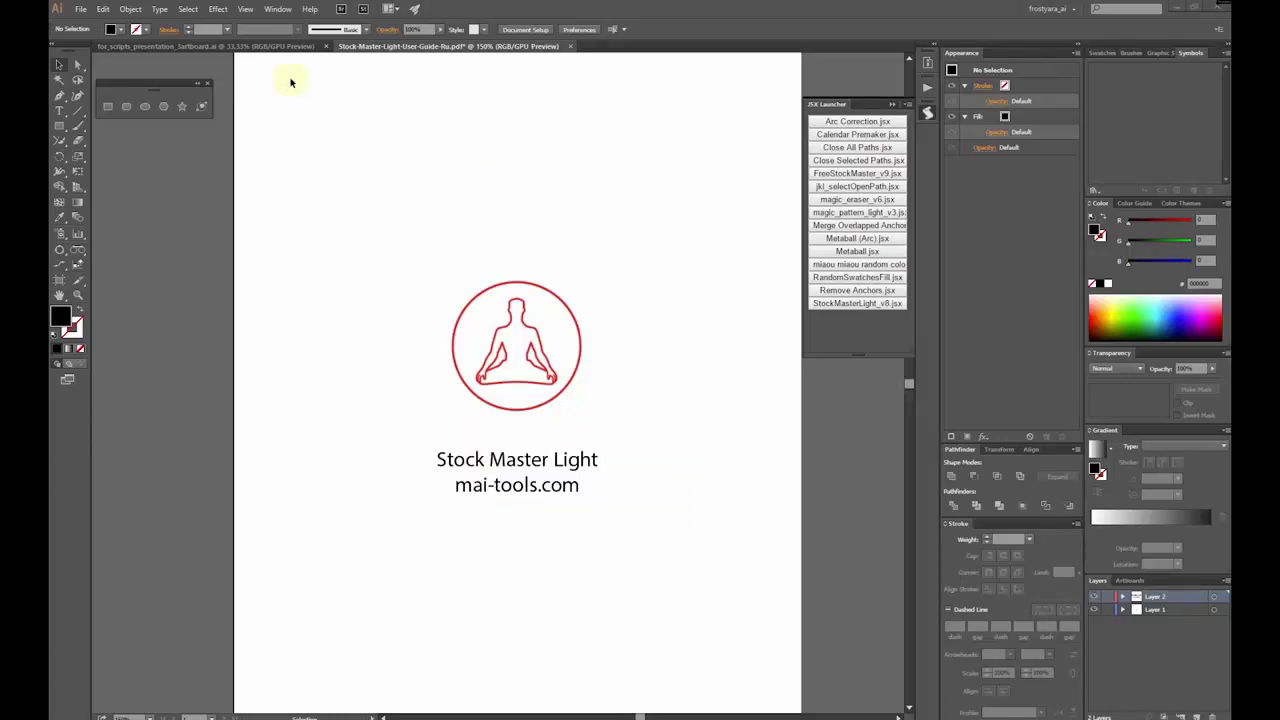
{"action": "left_click", "coordinate": [238, 46]}
{"action": "left_click_drag", "start_coordinate": [686, 552], "coordinate": [661, 556]}
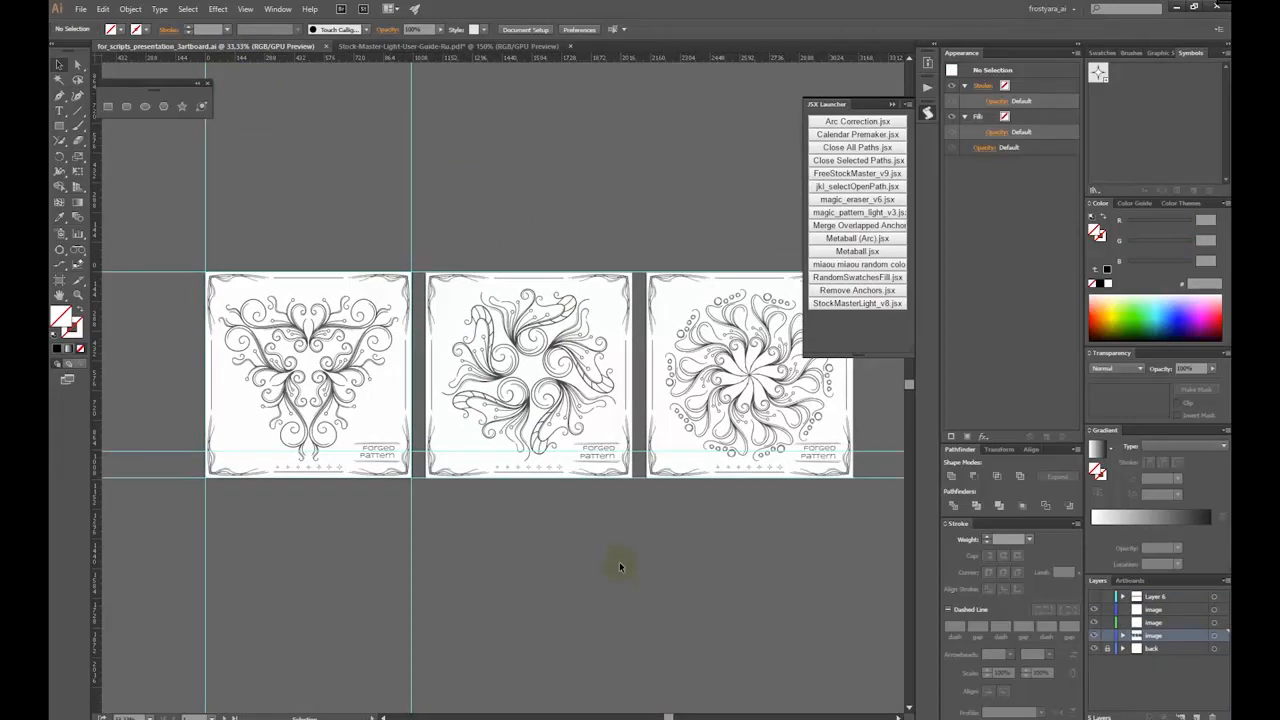
{"action": "scroll", "coordinate": [619, 561], "scroll_direction": "up", "scroll_amount": 1}
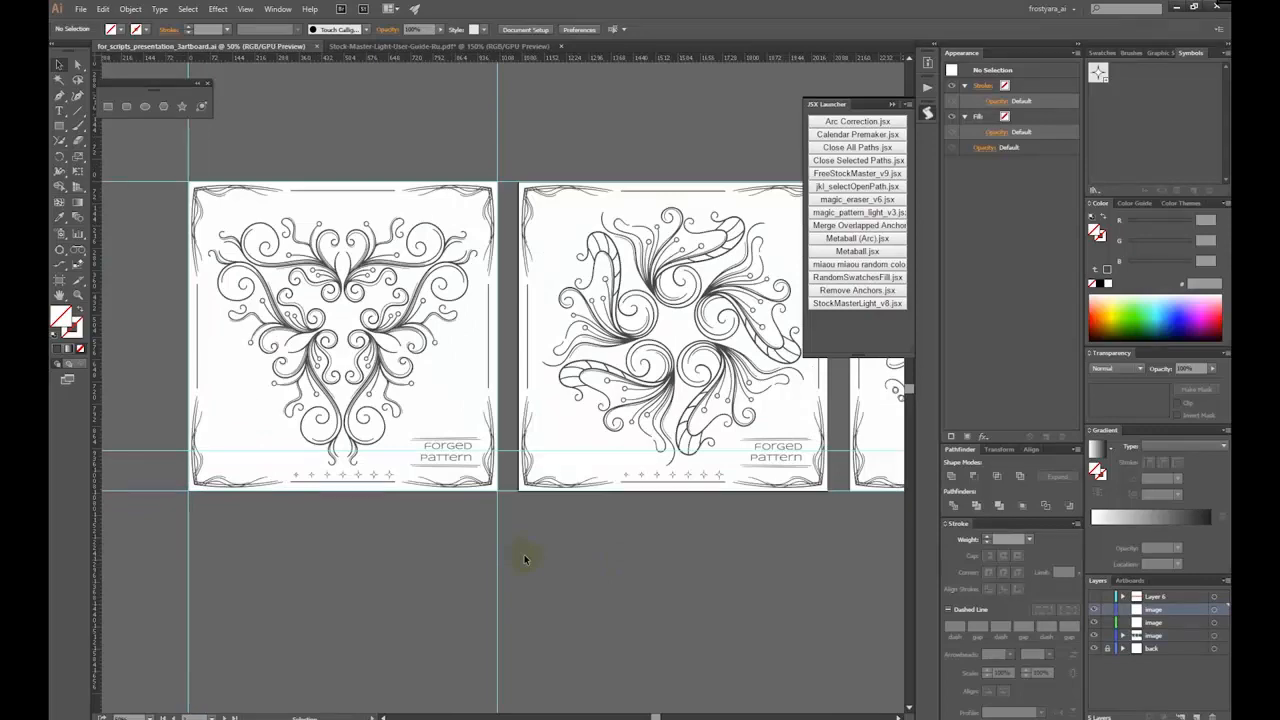
{"action": "scroll", "coordinate": [399, 562], "scroll_direction": "up", "scroll_amount": 2}
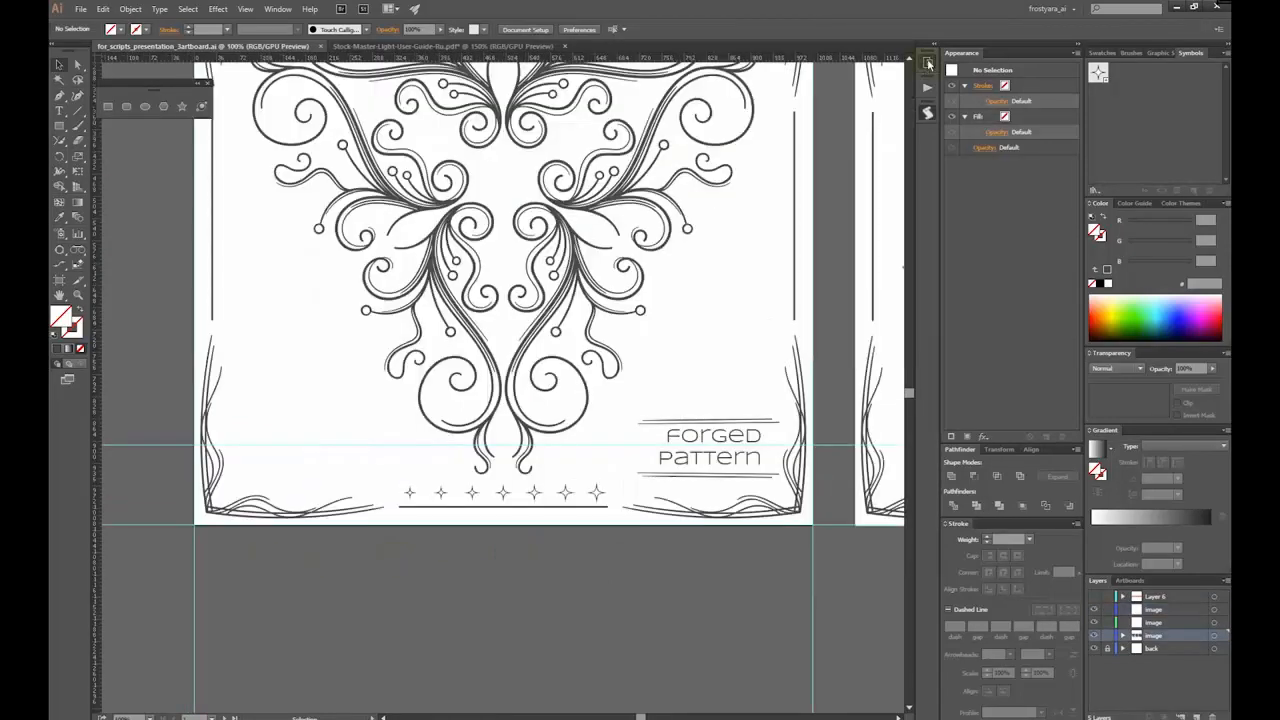
{"action": "left_click", "coordinate": [927, 111]}
{"action": "left_click_drag", "start_coordinate": [639, 312], "coordinate": [625, 388]}
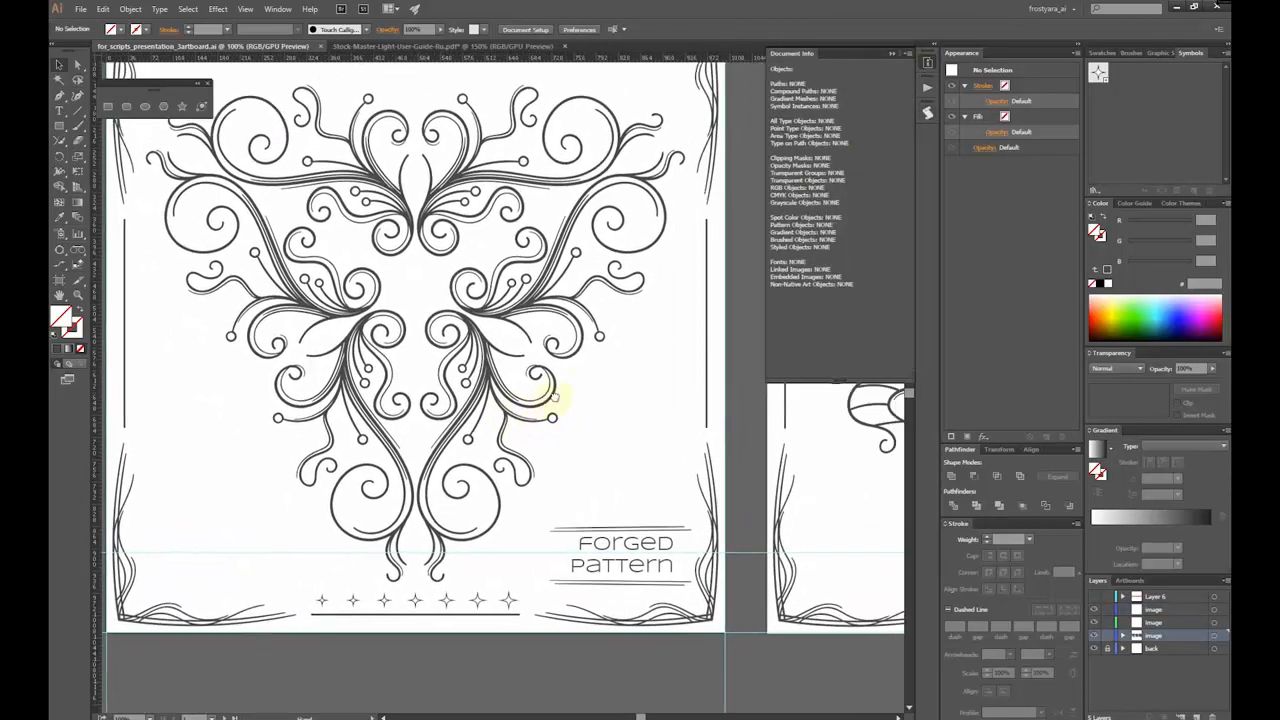
{"action": "left_click", "coordinate": [565, 388]}
{"action": "left_click_drag", "start_coordinate": [660, 320], "coordinate": [672, 338]}
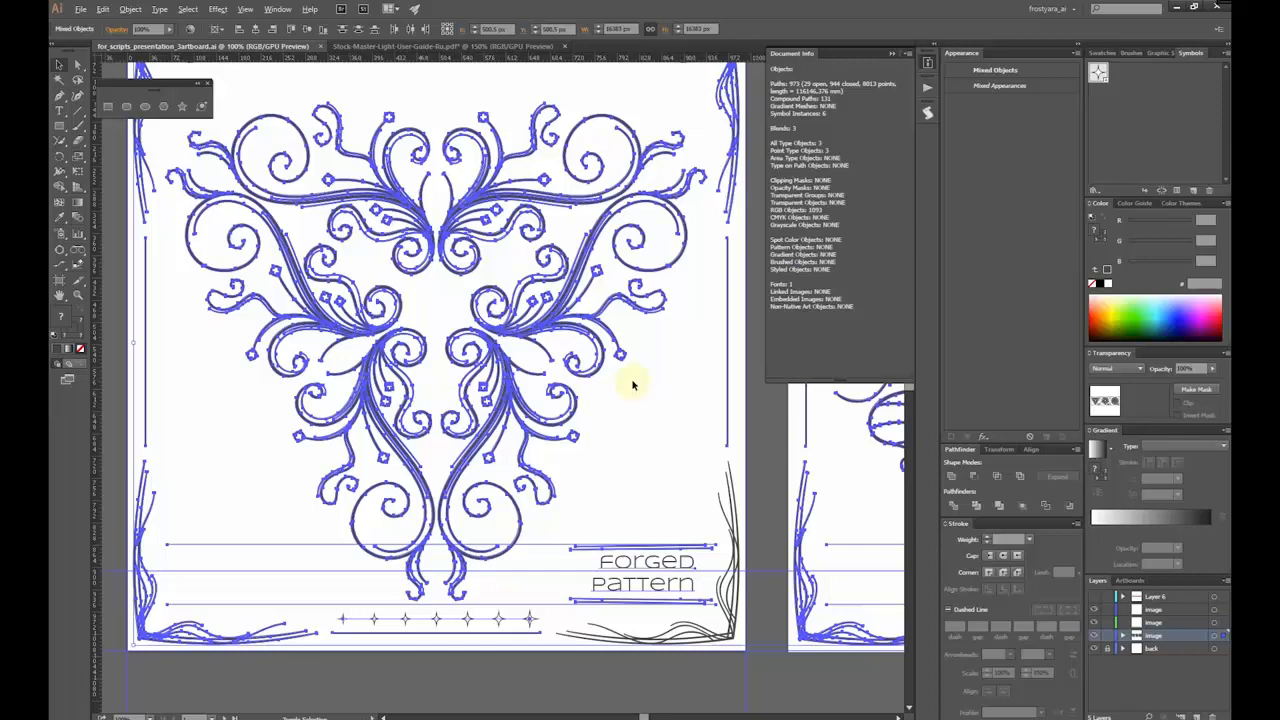
{"action": "key", "text": "ctrl+minus"}
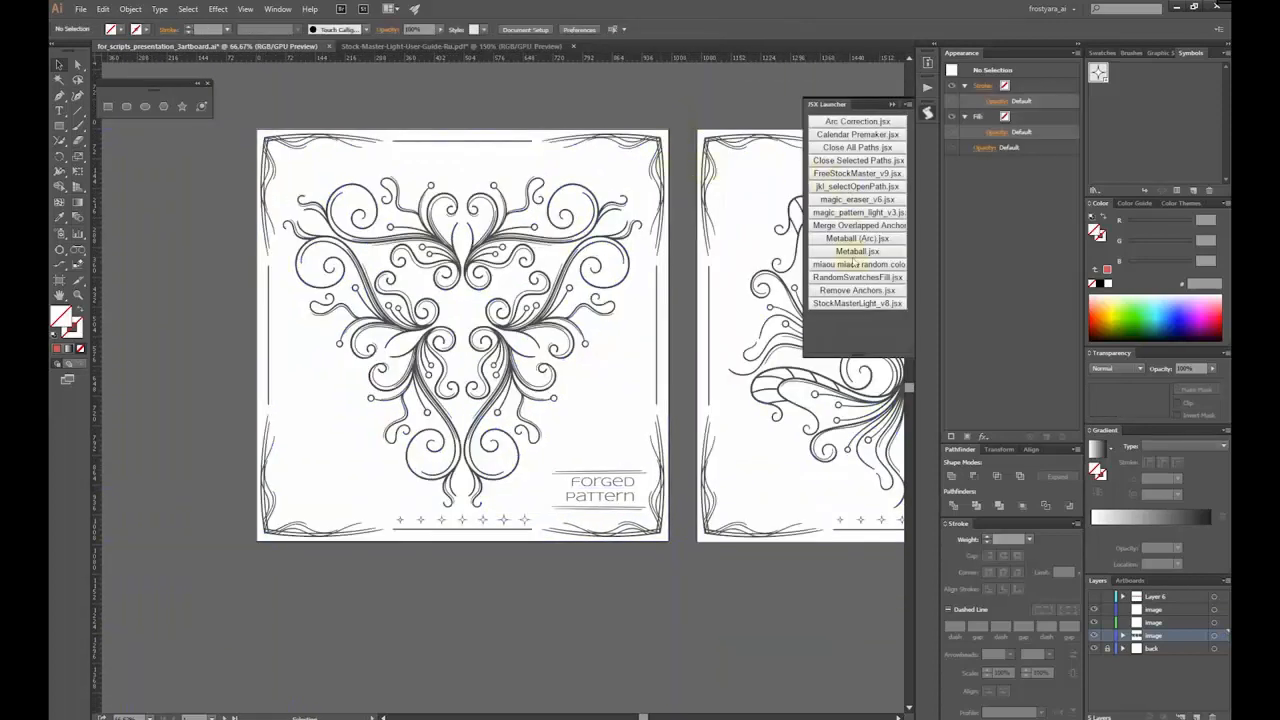
Launch Stock Master Light on the Forged Pattern file, accept the unsaved warning and start the cleanup.
{"action": "left_click", "coordinate": [857, 290]}
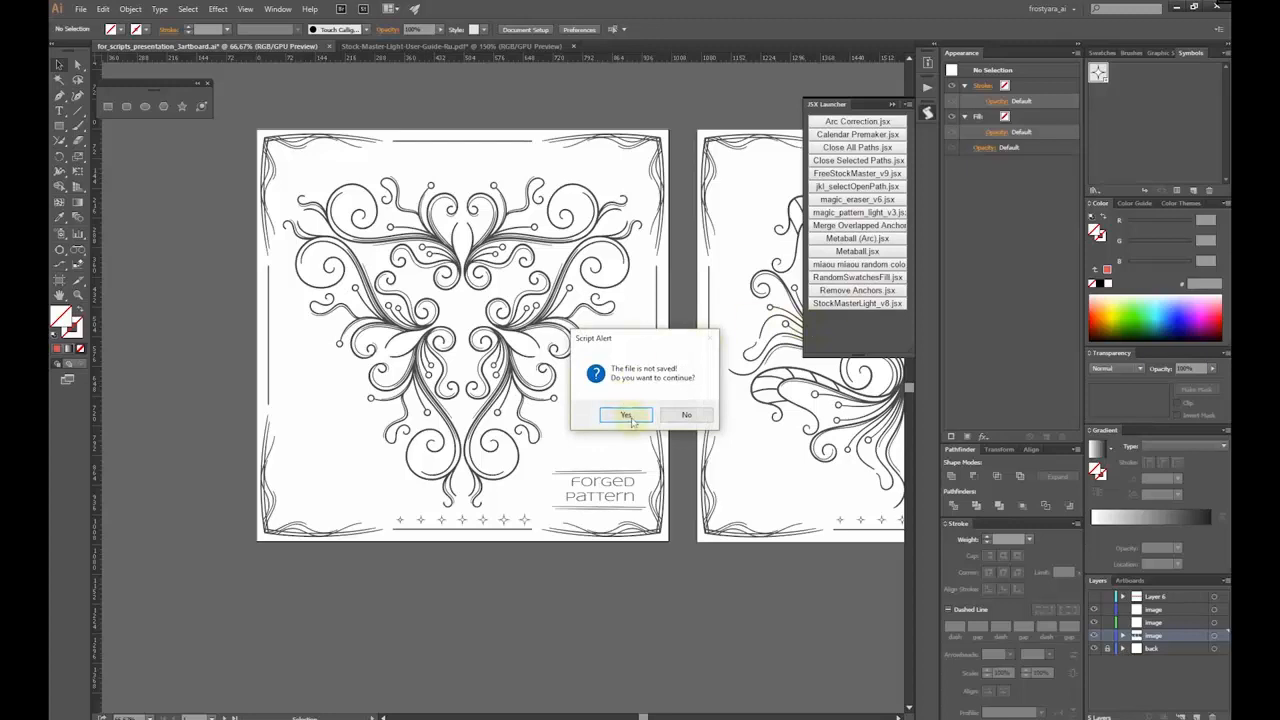
{"action": "left_click", "coordinate": [625, 415]}
{"action": "left_click_drag", "start_coordinate": [614, 246], "coordinate": [612, 258]}
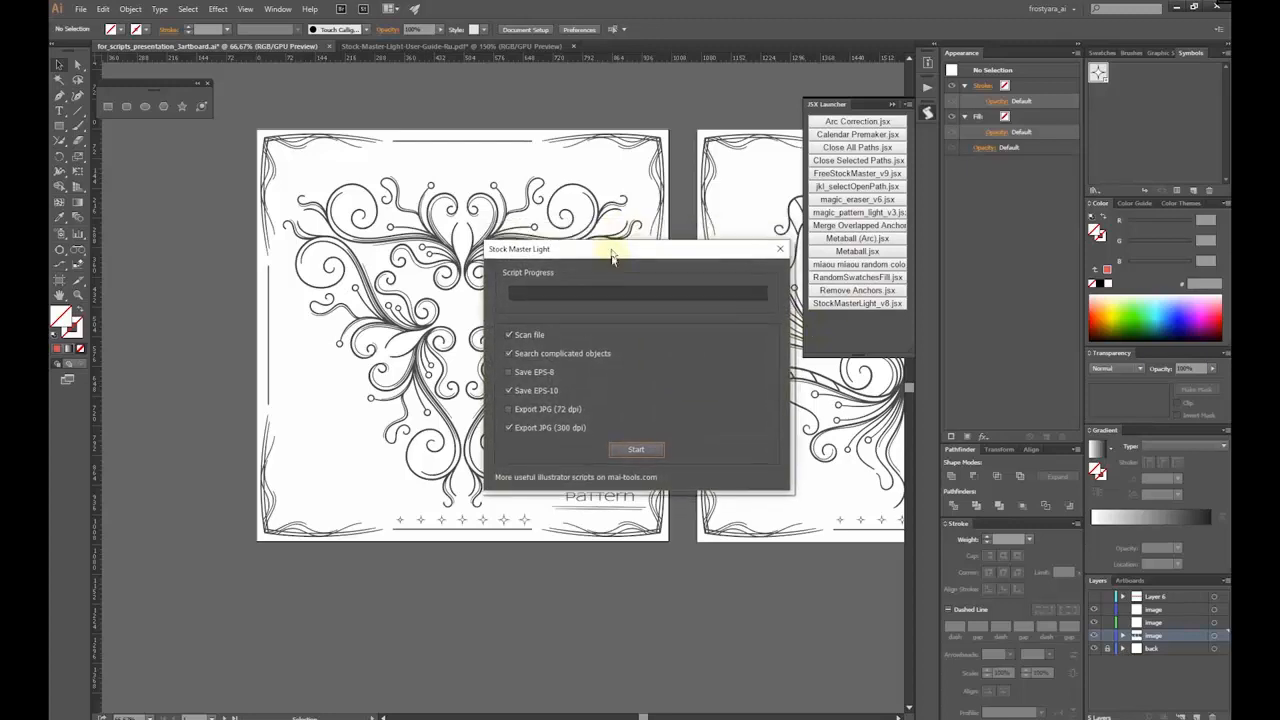
{"action": "left_click", "coordinate": [636, 456]}
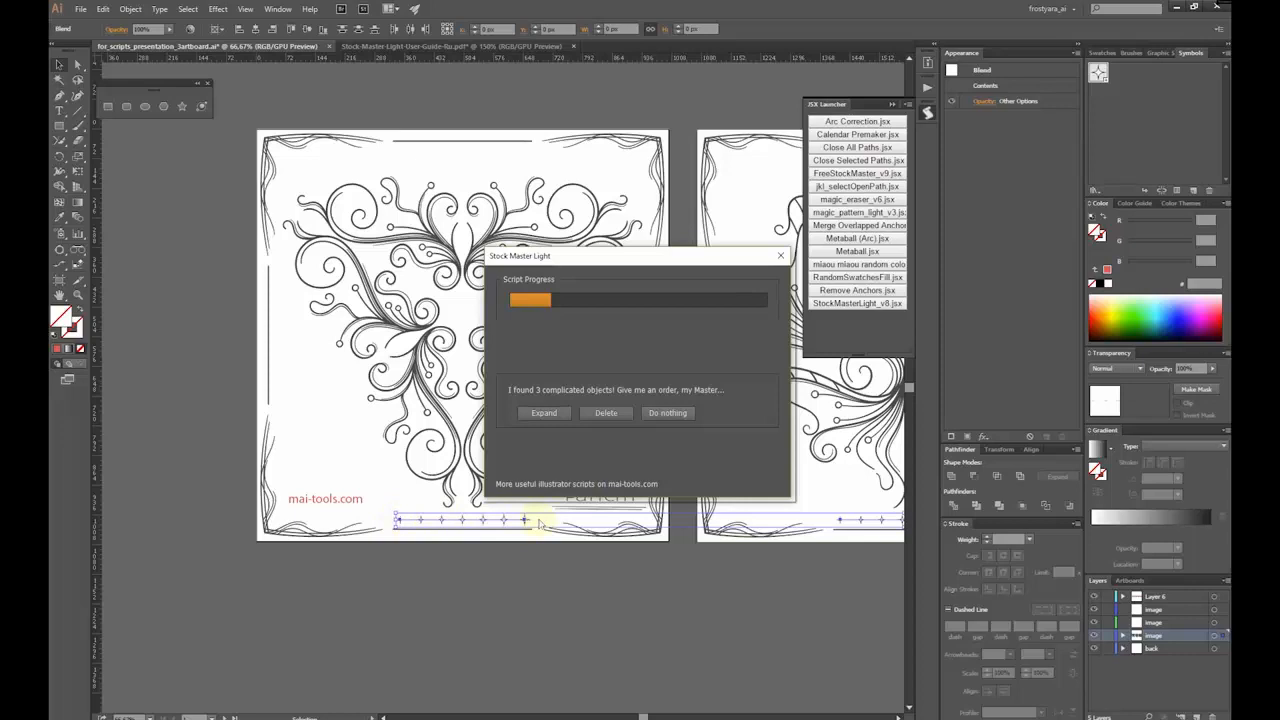
Expand 3 complicated objects, 4 fonts and 21 symbols, then join 3 filled and 12 unfilled open paths.
{"action": "left_click", "coordinate": [544, 413]}
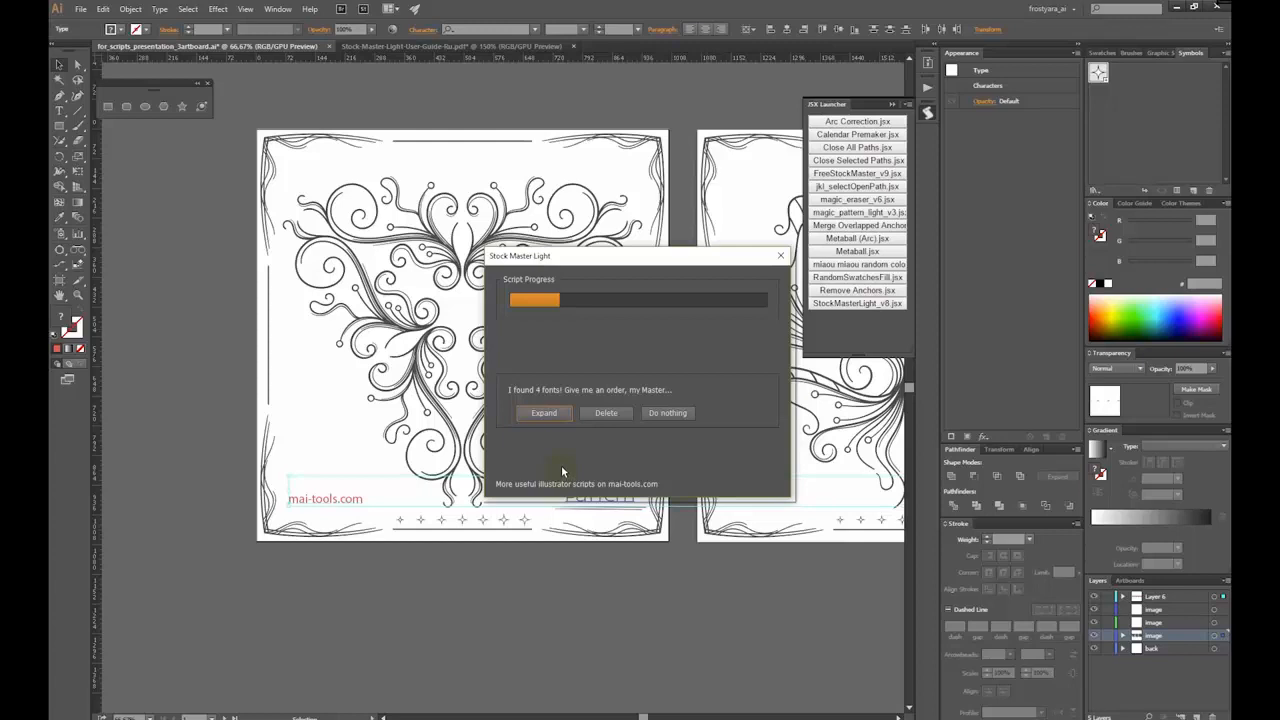
{"action": "left_click", "coordinate": [544, 413]}
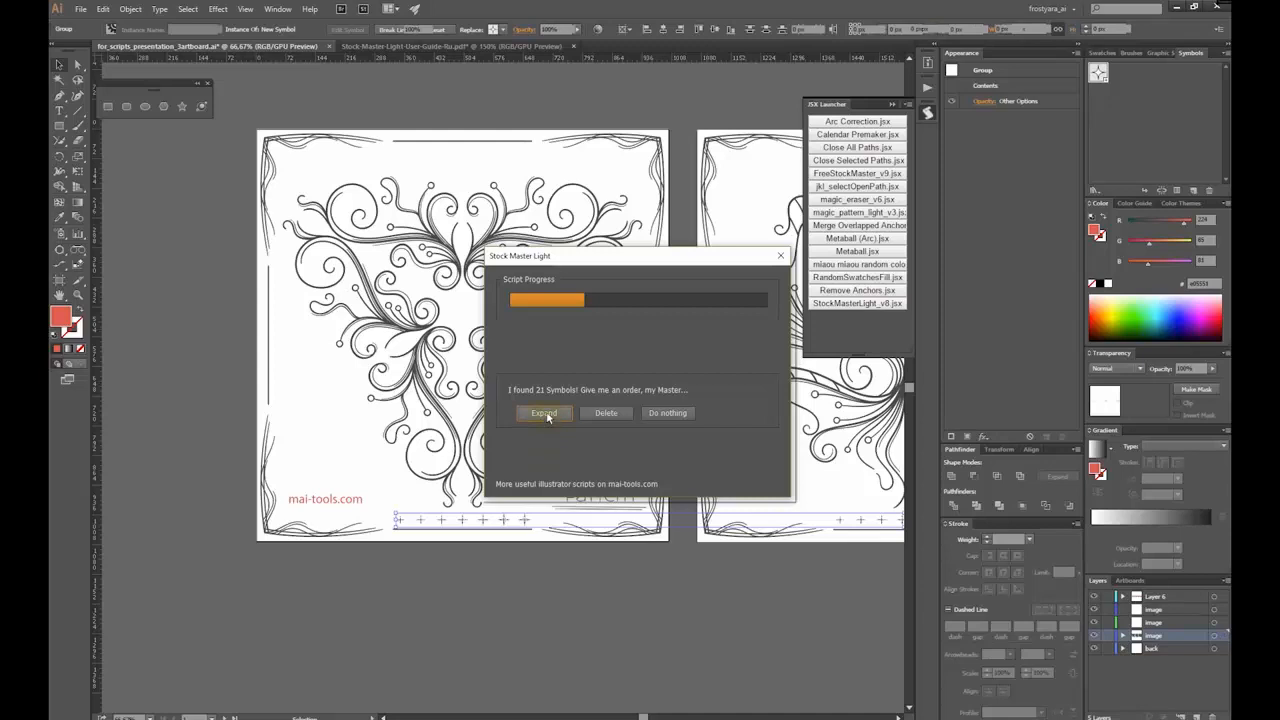
{"action": "left_click", "coordinate": [545, 416]}
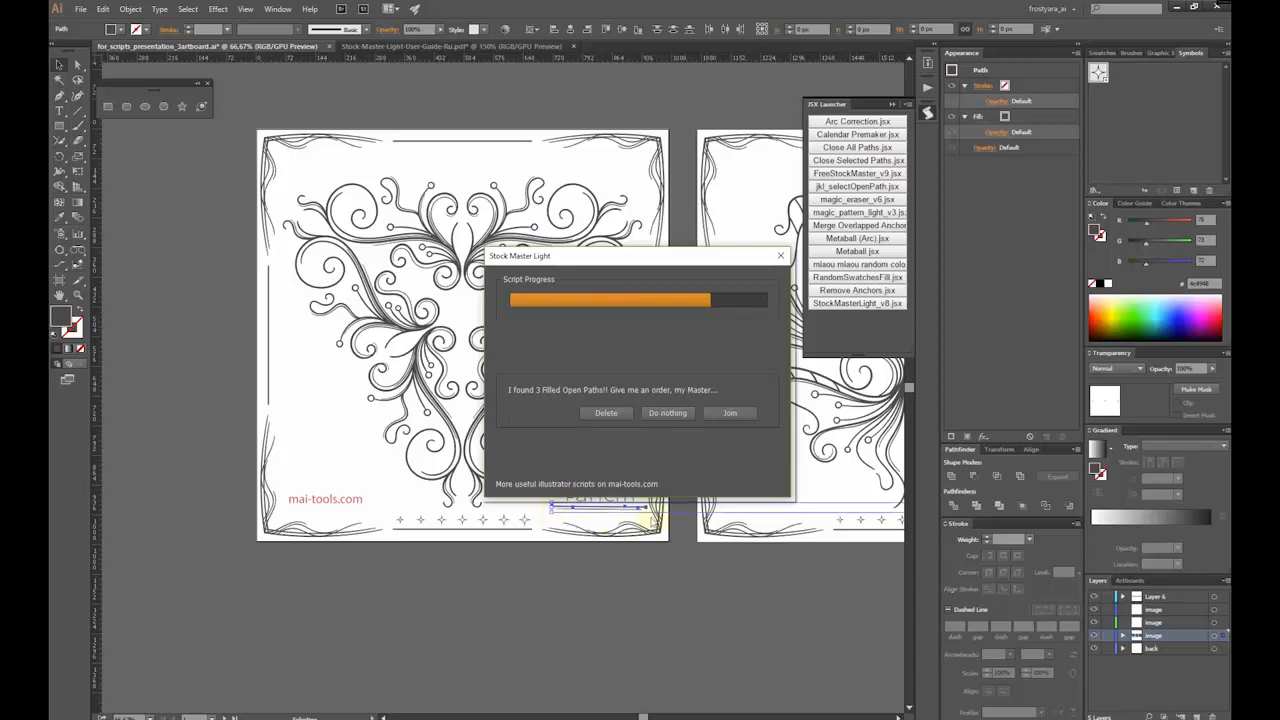
{"action": "left_click", "coordinate": [733, 417]}
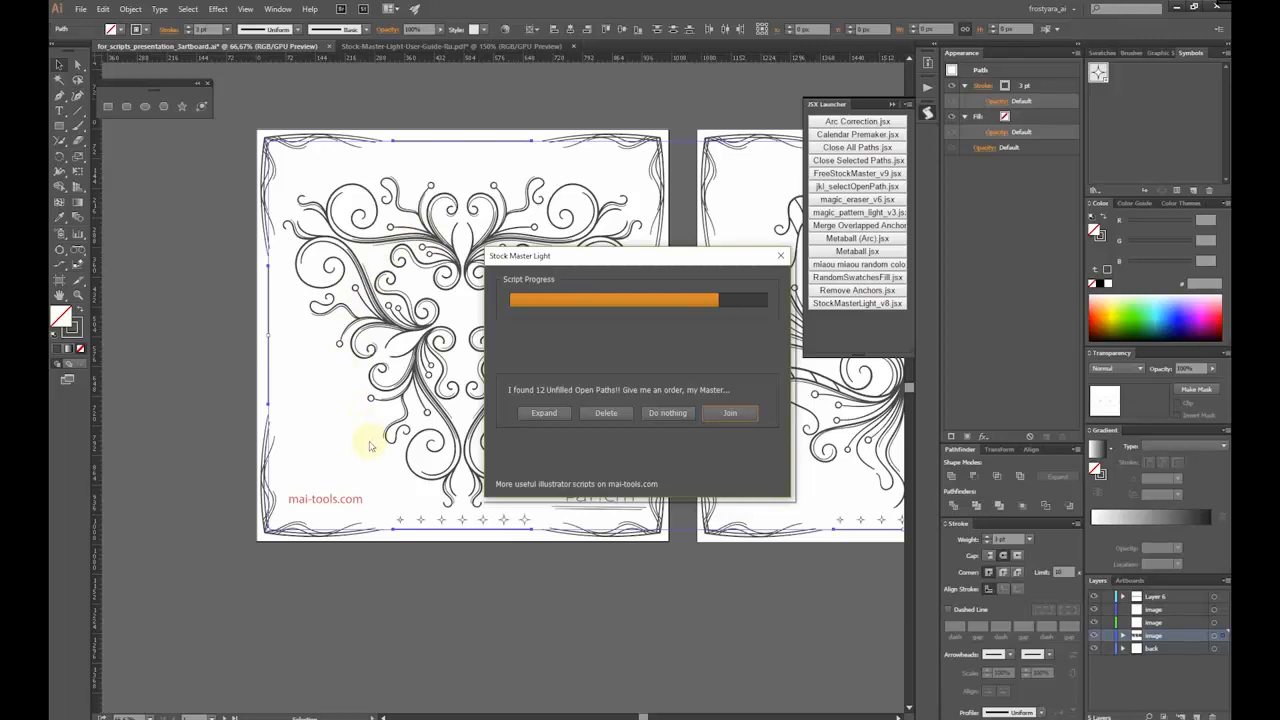
{"action": "left_click", "coordinate": [544, 415]}
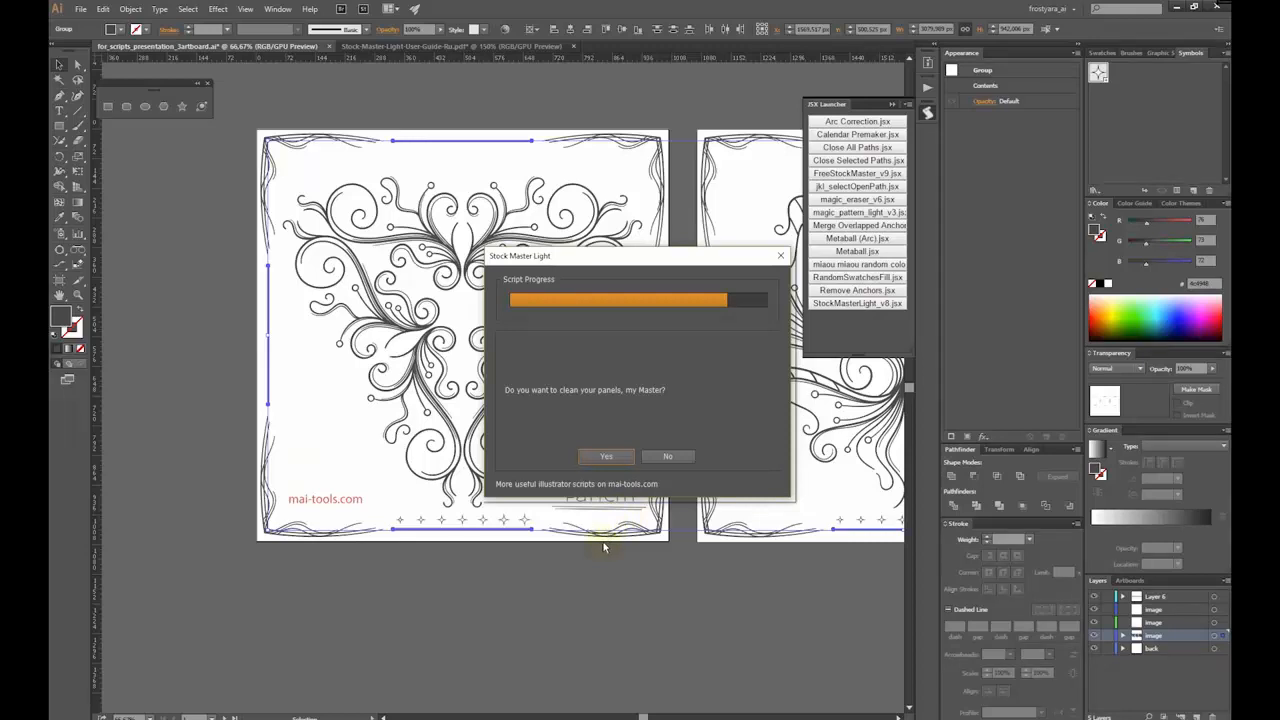
Agree to clean up the panels and close the finished Stock Master Light script.
{"action": "left_click", "coordinate": [606, 456]}
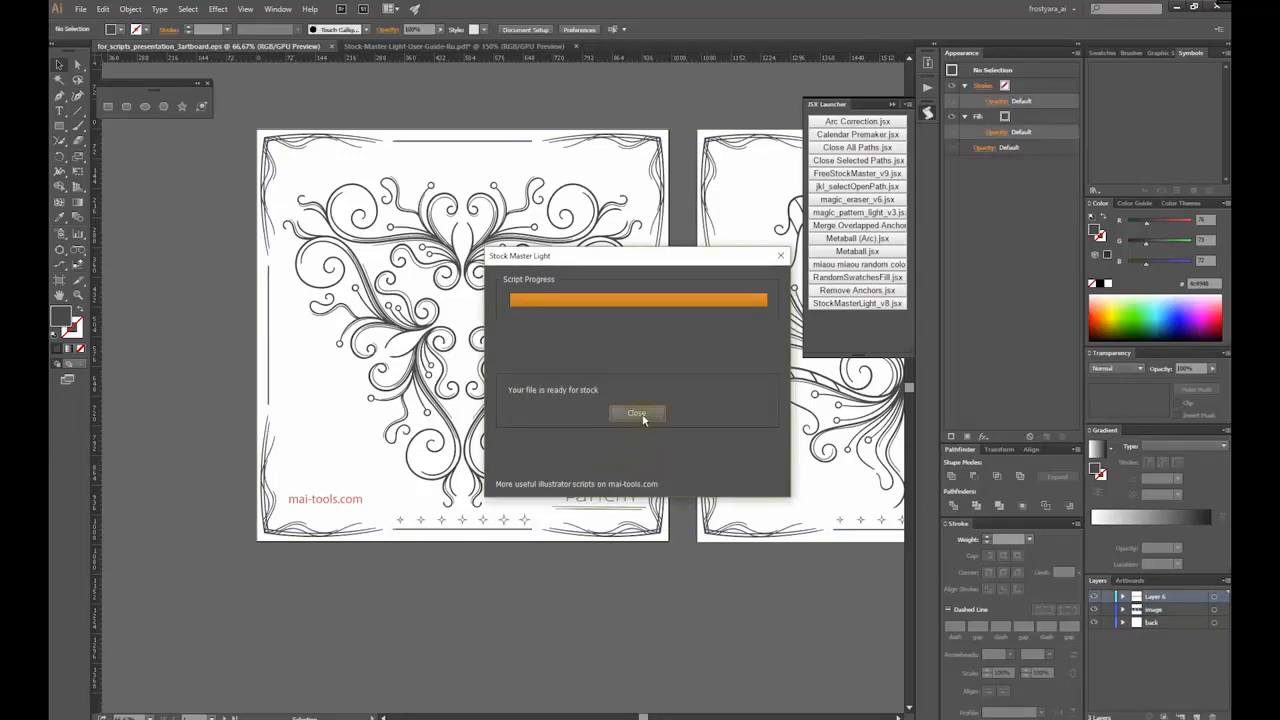
{"action": "left_click", "coordinate": [636, 412]}
Check Document Info with all artwork selected to confirm no fonts or symbols remain, then deselect.
{"action": "left_click", "coordinate": [929, 64]}
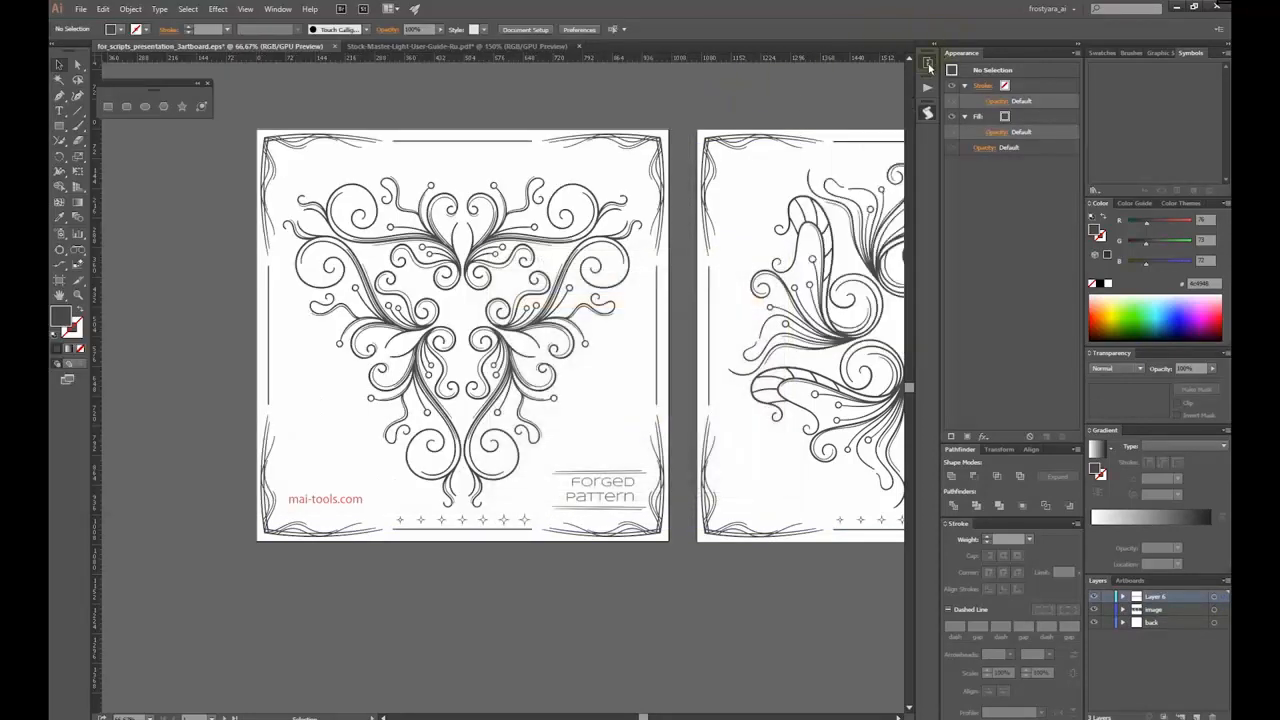
{"action": "key", "text": "ctrl+a"}
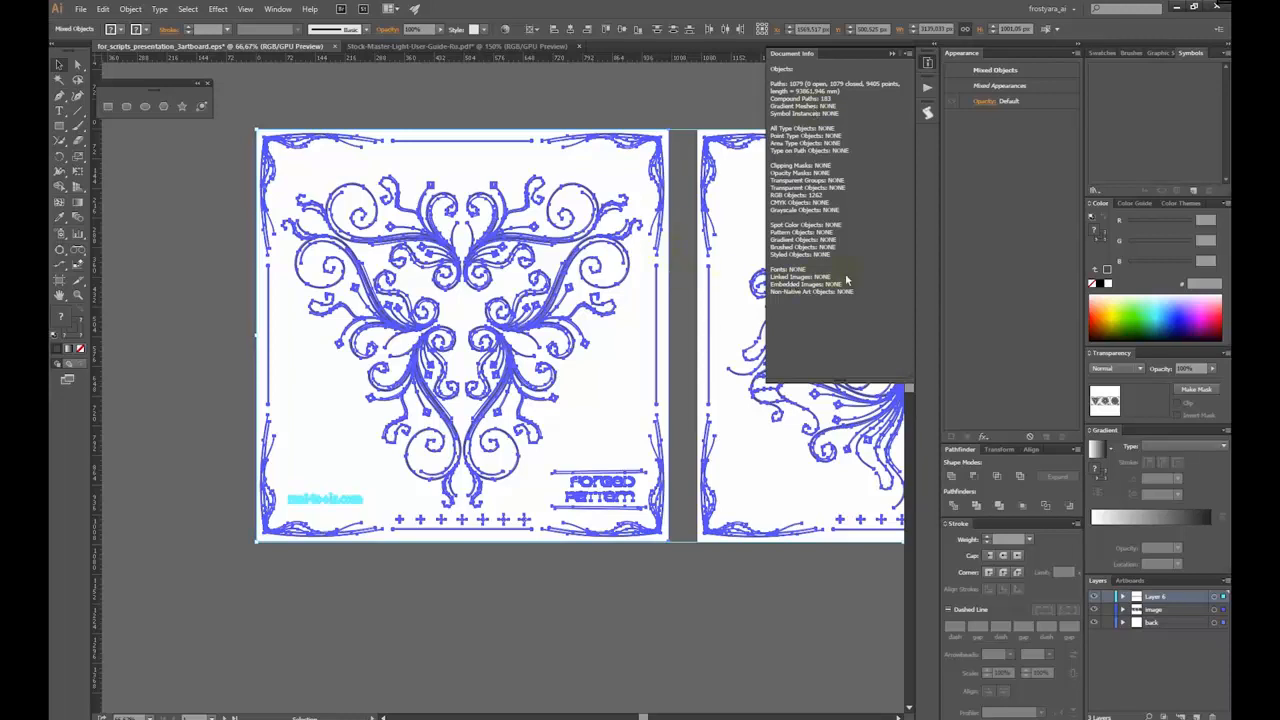
{"action": "left_click", "coordinate": [935, 66]}
{"action": "left_click", "coordinate": [650, 182]}
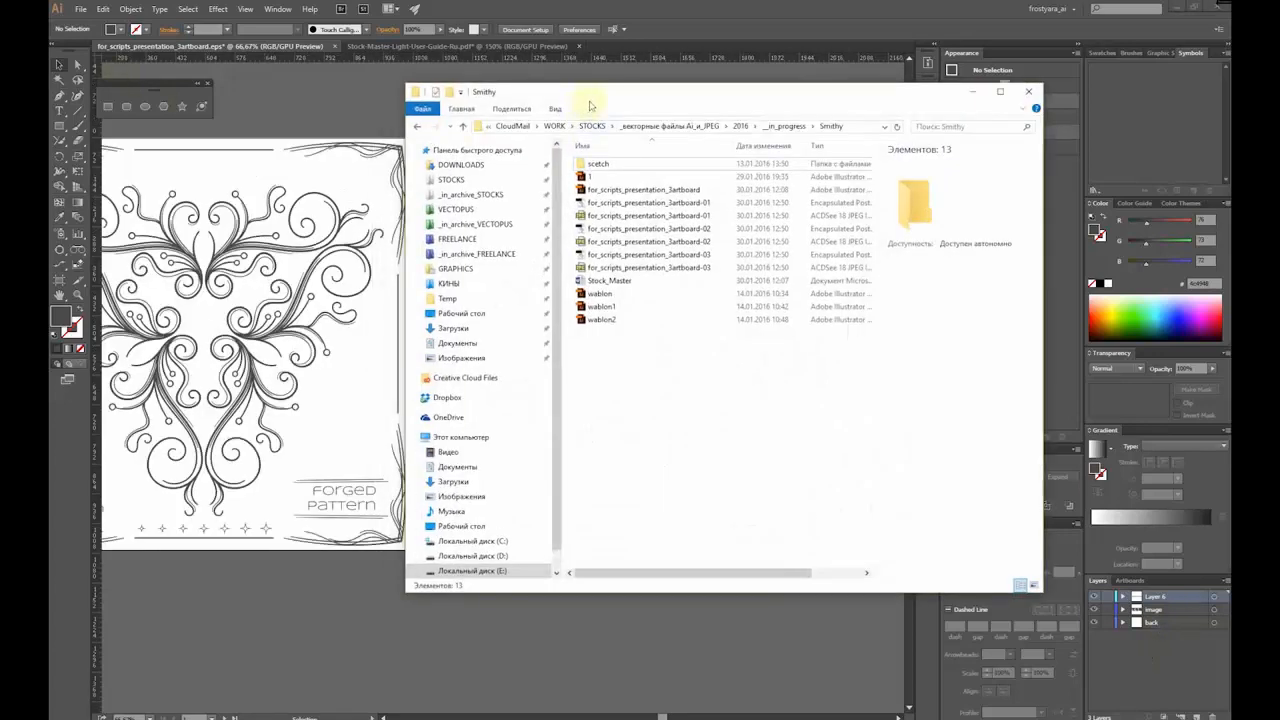
Select the original AI file and the three per-artboard EPS files, then preview the first artboard's JPG.
{"action": "left_click_drag", "start_coordinate": [595, 105], "coordinate": [573, 120]}
{"action": "left_click", "coordinate": [600, 205]}
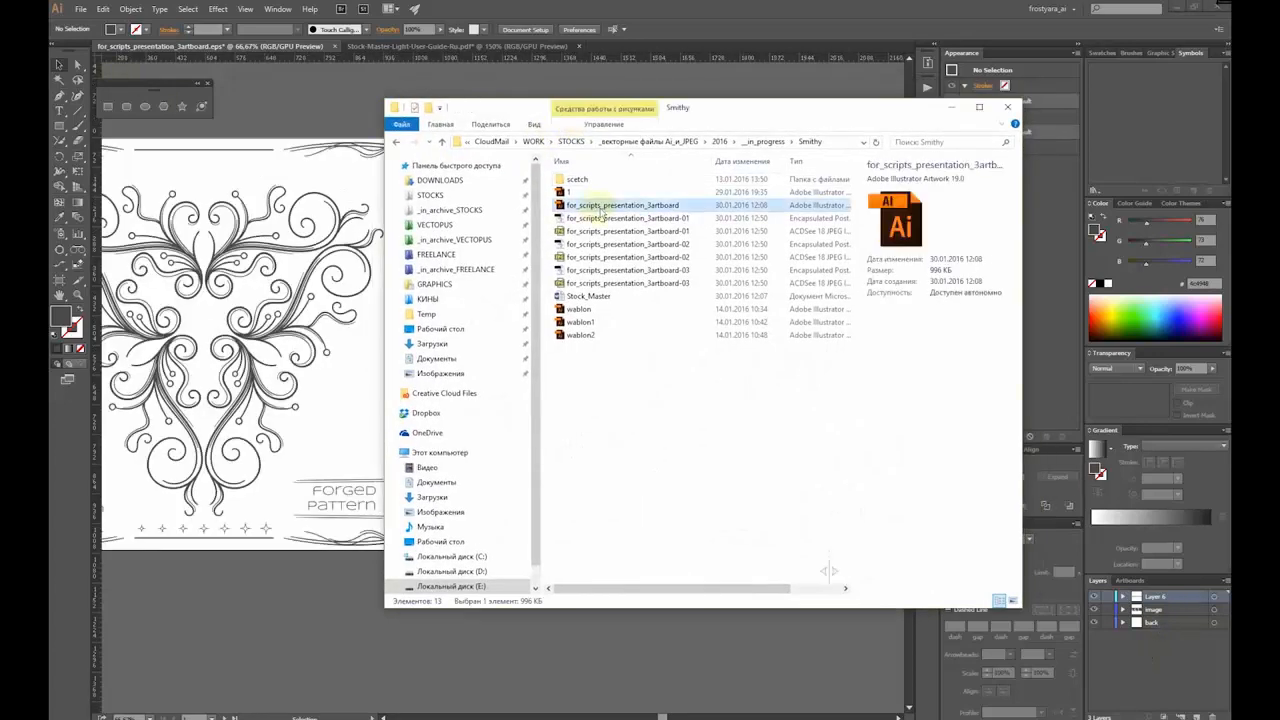
{"action": "left_click", "coordinate": [604, 218]}
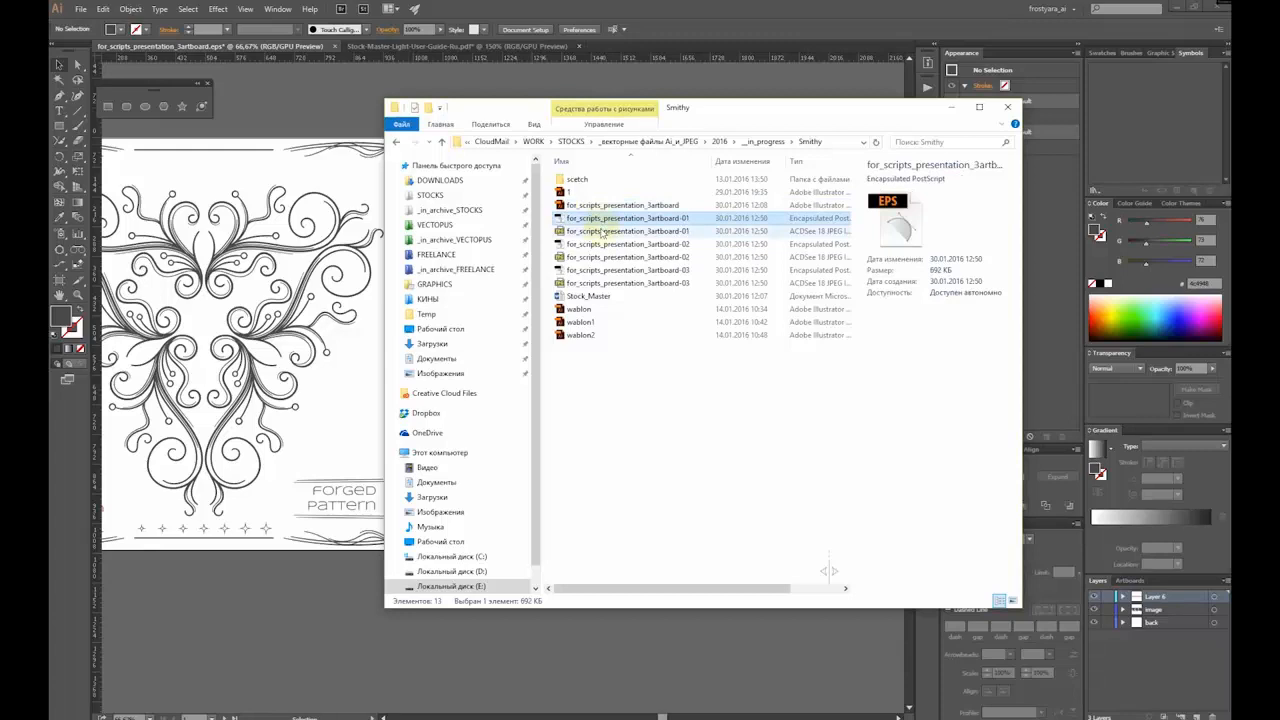
{"action": "left_click", "coordinate": [596, 245]}
{"action": "left_click", "coordinate": [598, 271]}
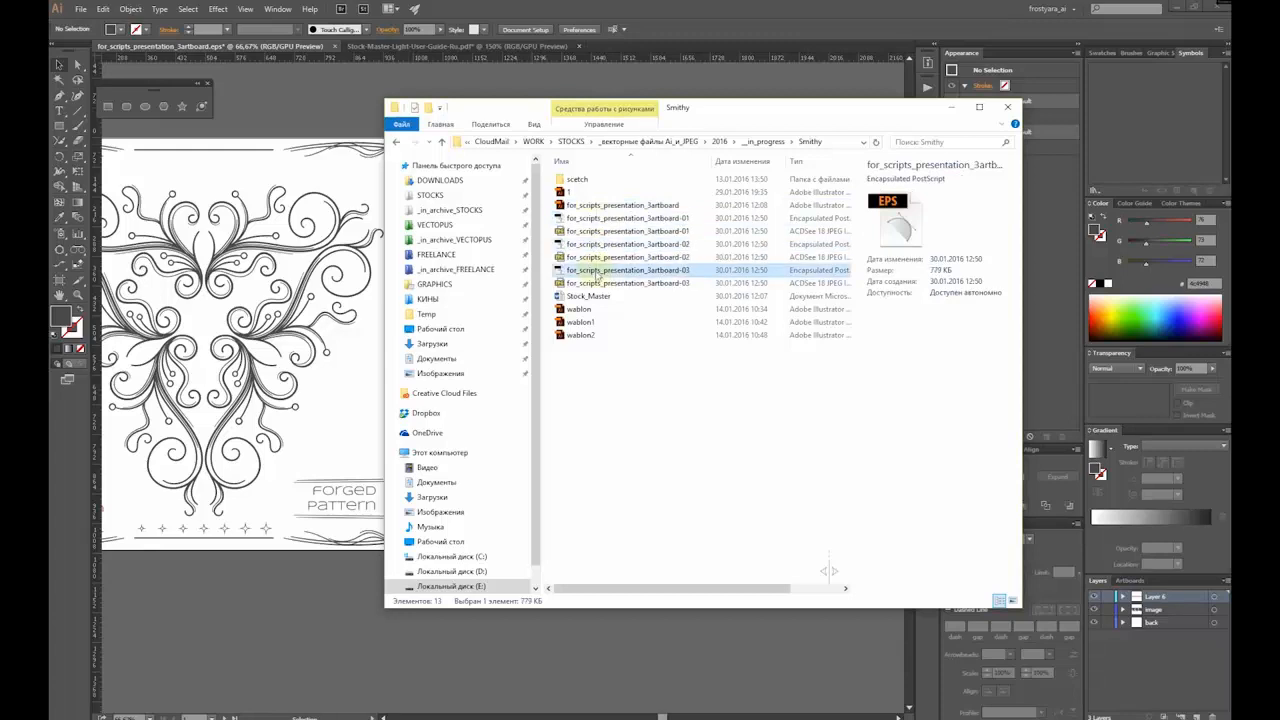
{"action": "left_click", "coordinate": [596, 231]}
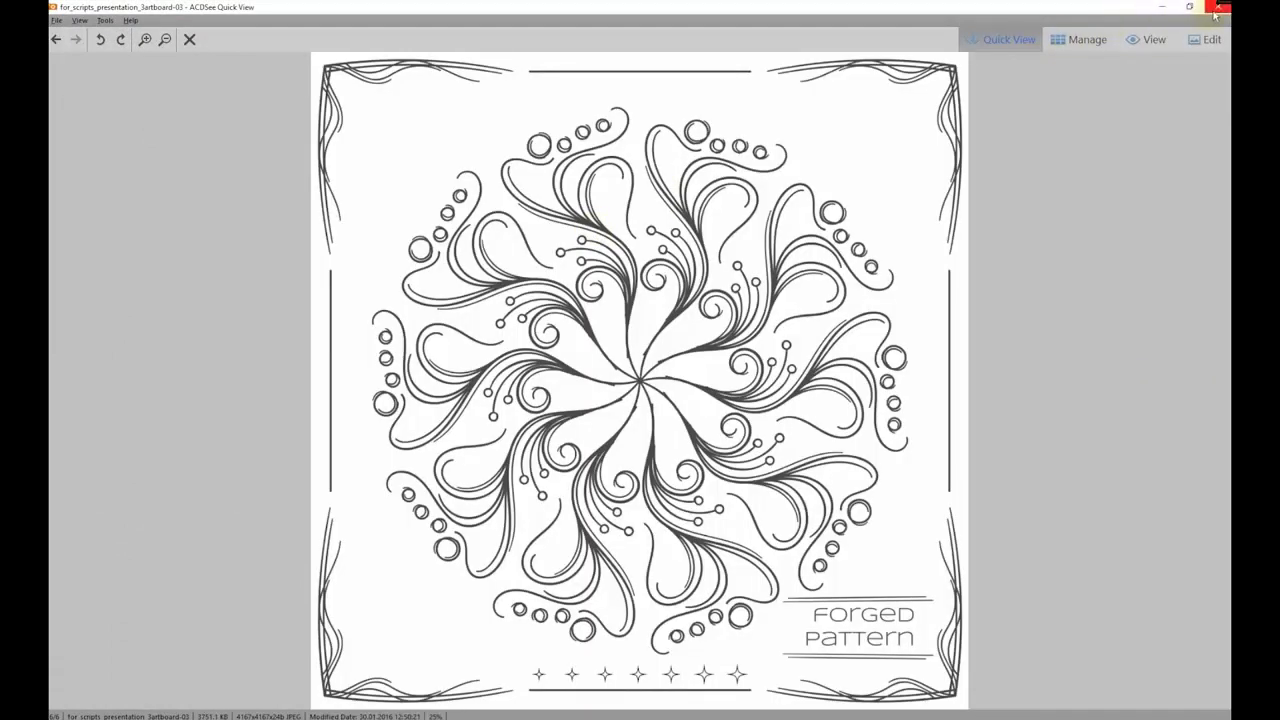
Close the ACDSee Quick View image viewer.
{"action": "left_click", "coordinate": [1216, 8]}
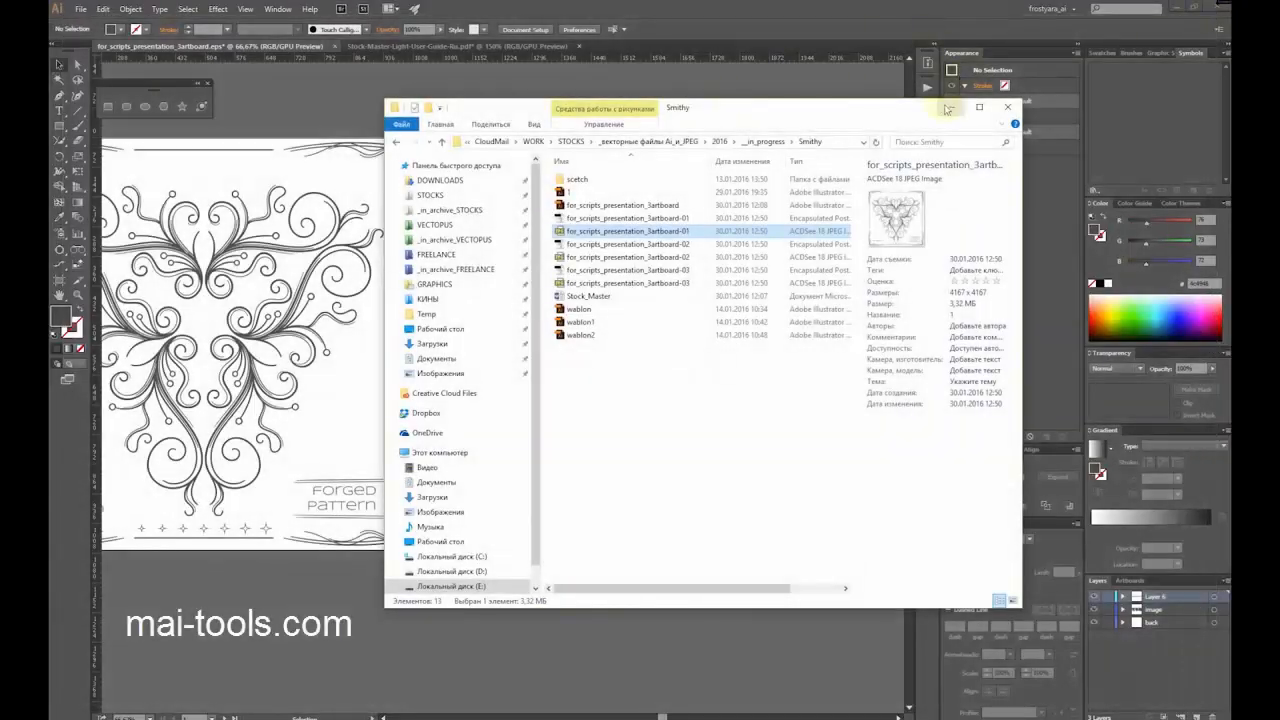
{"action": "scroll", "coordinate": [645, 114], "scroll_direction": "right", "scroll_amount": 3}
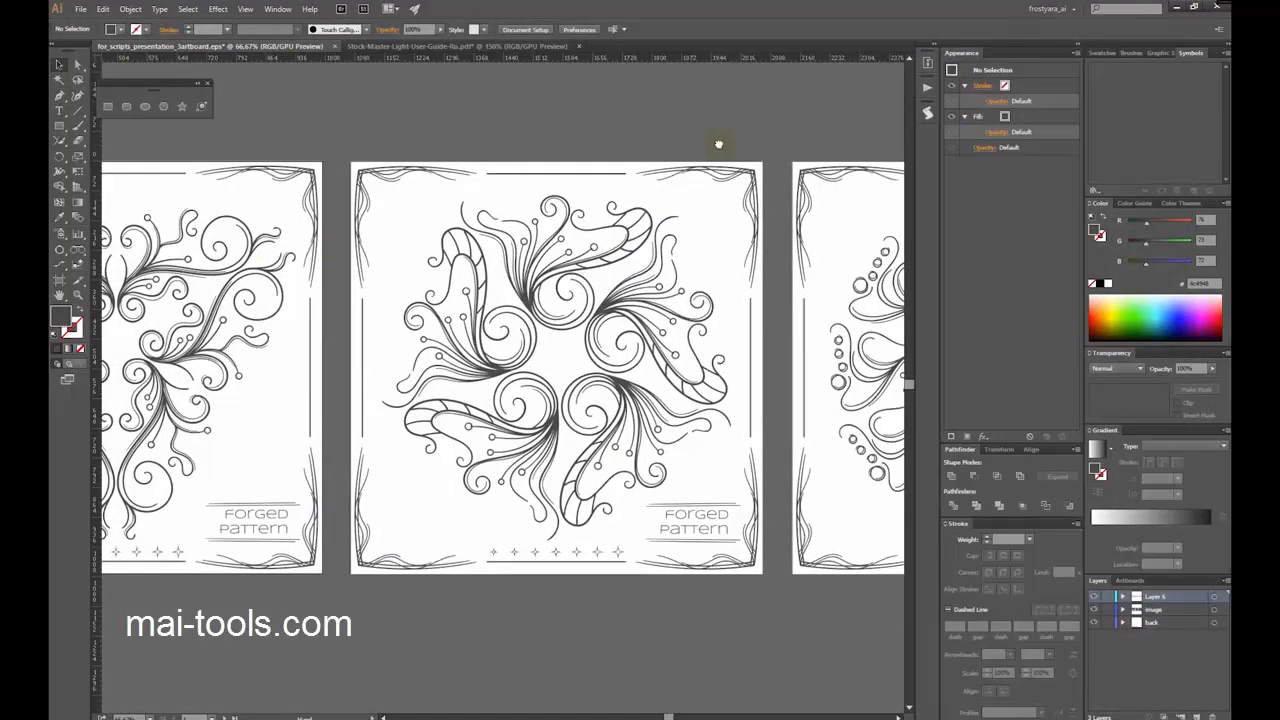